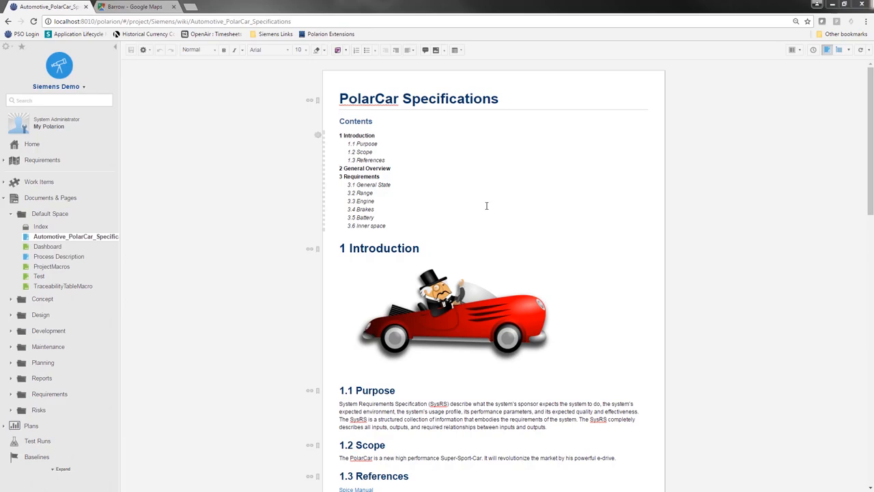
# Add the system requirement "The car should have a 5 spoke option" directly below SIEM-727 in section 3.1 General State.
pyautogui.scroll(-3, 508, 203)
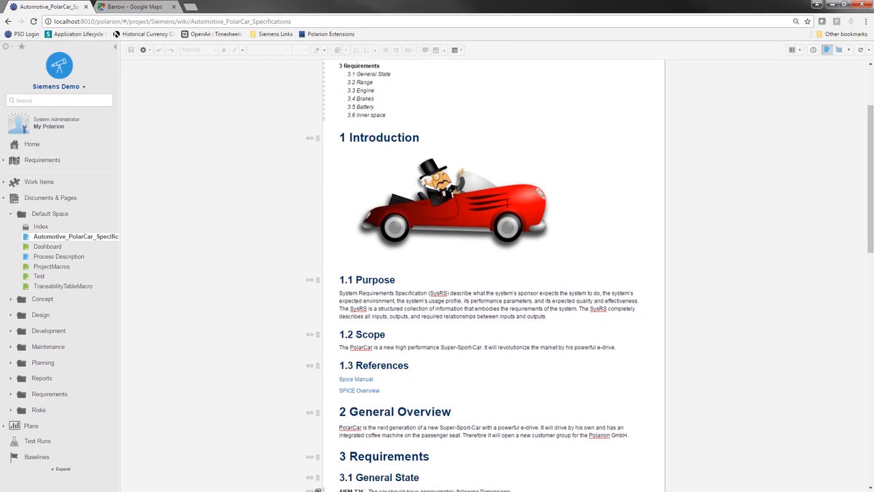
pyautogui.scroll(-4, 394, 244)
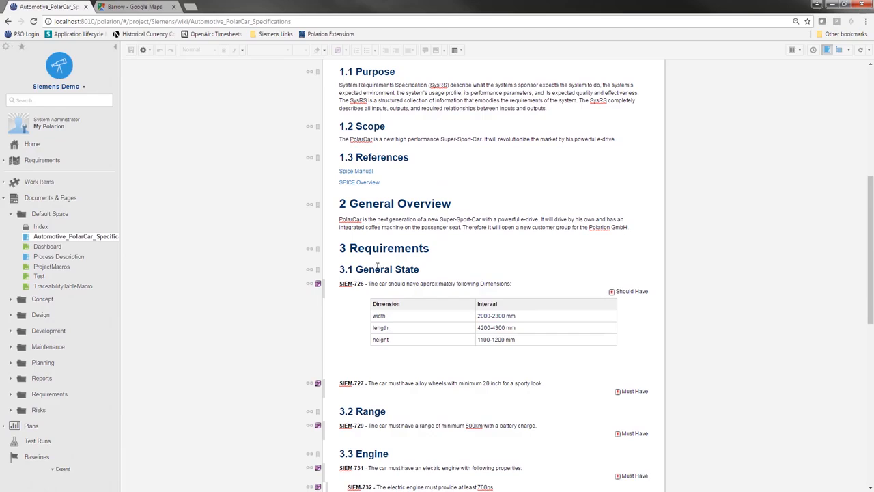
pyautogui.scroll(-1, 396, 280)
pyautogui.click(547, 339)
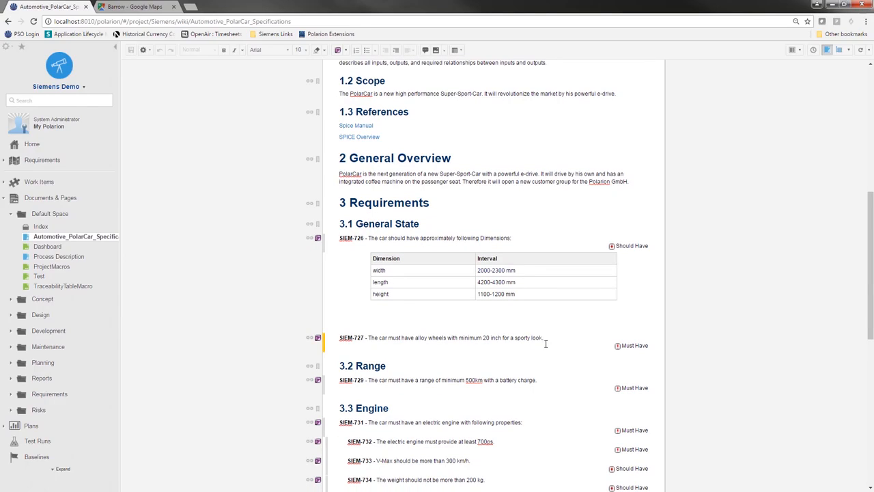
pyautogui.press('Return')
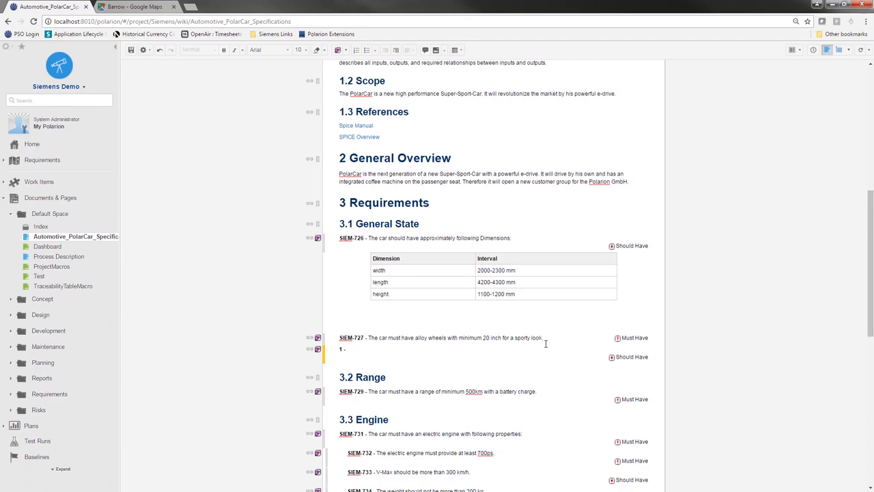
pyautogui.write('The car should have a 5 spoke option')
# Add an indented child requirement reading "The car should have multiple spoke options" under the 5 spoke requirement.
pyautogui.press('Return')
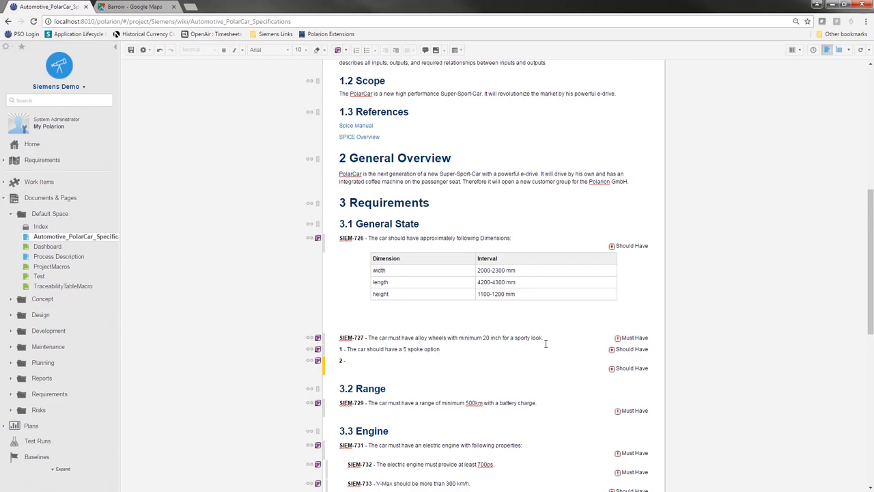
pyautogui.press('Tab')
pyautogui.write('The car should have multiple ')
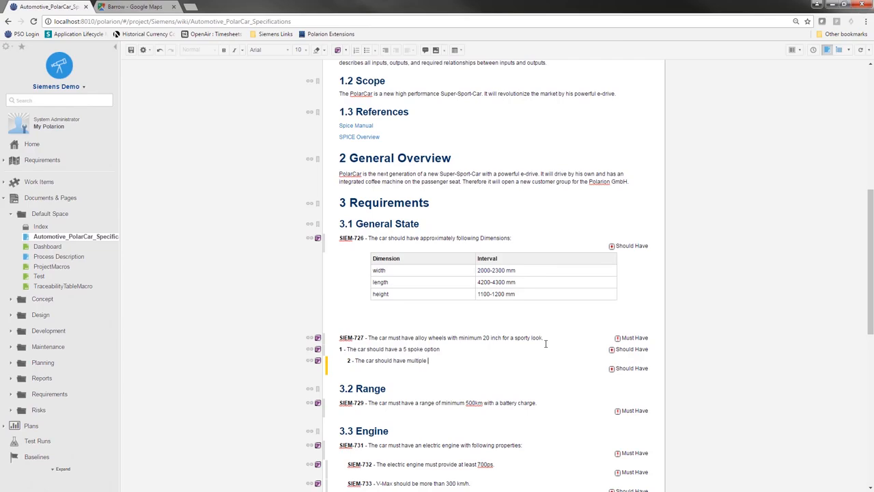
pyautogui.write('spoke options')
# Add a second child requirement "The wheels should have various colours available" and save the document.
pyautogui.press('Return')
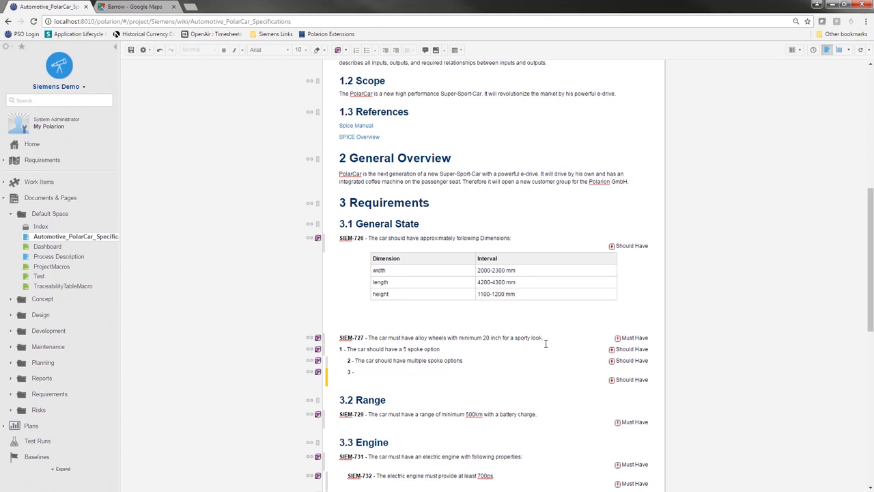
pyautogui.write('he wheels should have various colours availa')
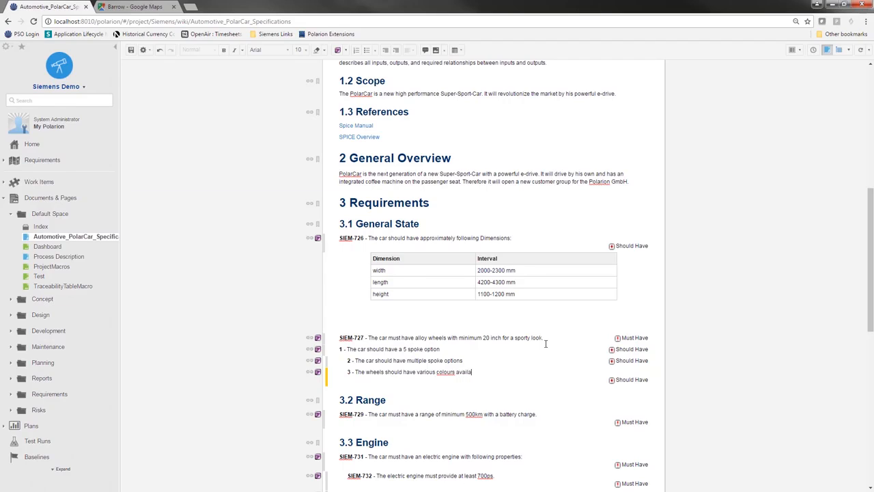
pyautogui.write('ble')
pyautogui.click(131, 49)
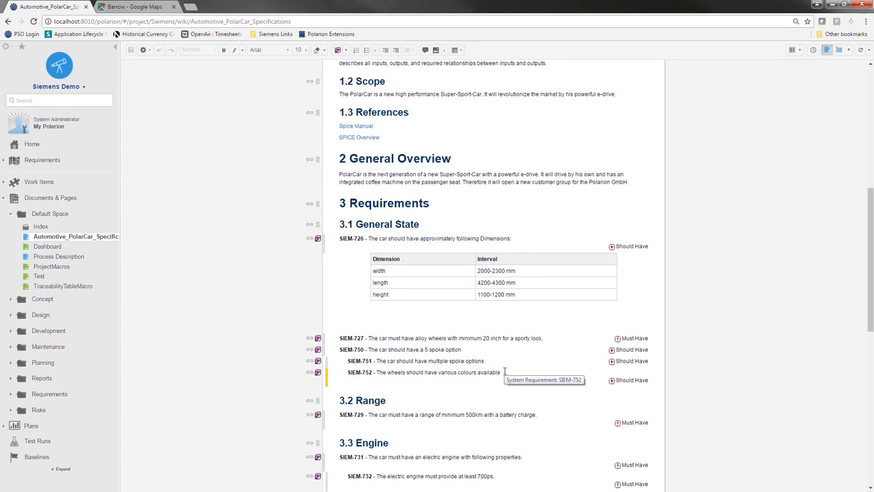
# Start a new diagram in the 5 spoke requirement and place two double-outlined circles side by side on the canvas.
pyautogui.click(472, 349)
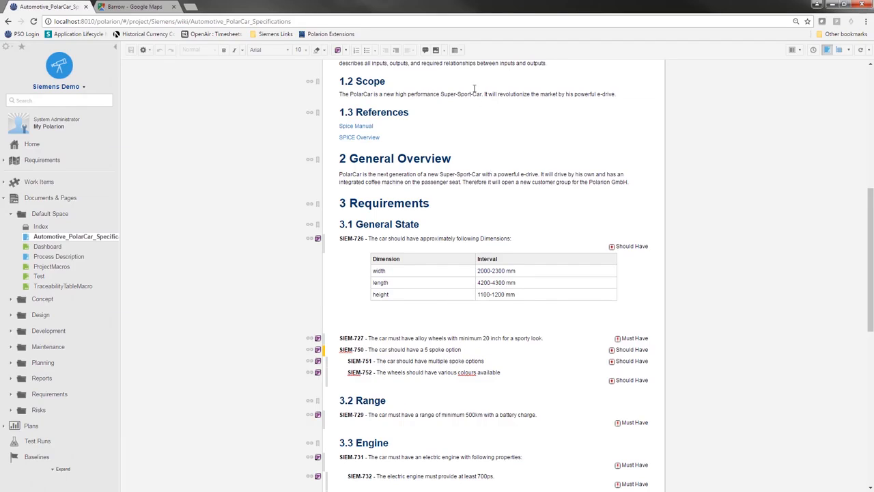
pyautogui.click(443, 51)
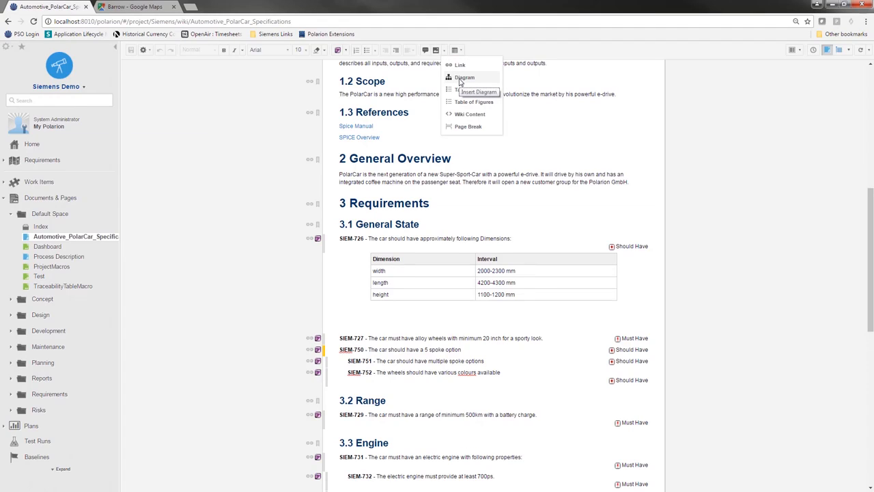
pyautogui.click(461, 78)
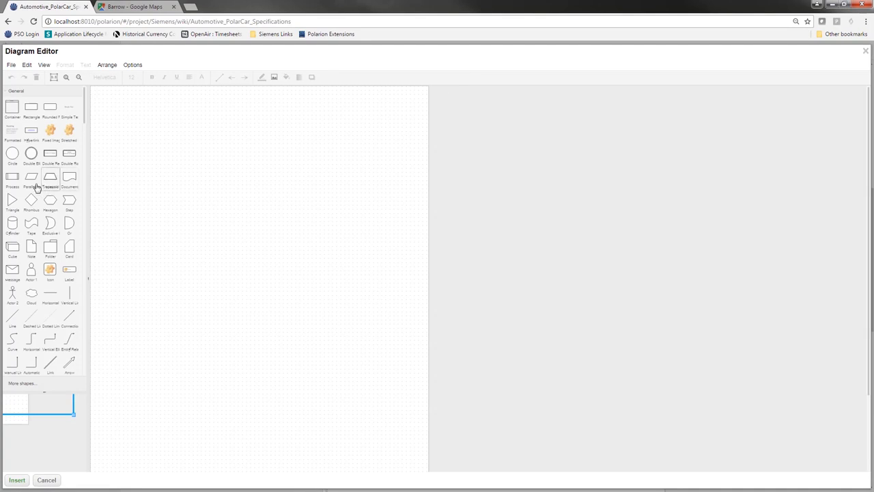
pyautogui.moveTo(30, 158); pyautogui.dragTo(164, 156)
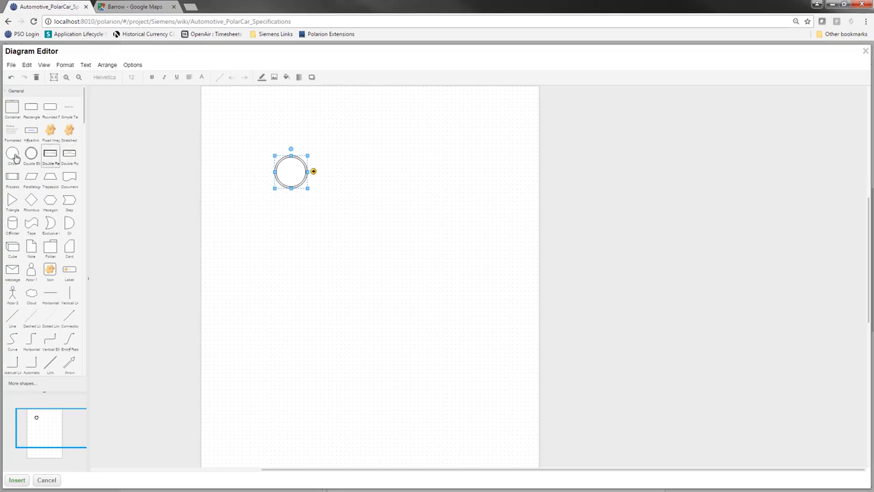
pyautogui.moveTo(30, 153); pyautogui.dragTo(399, 158)
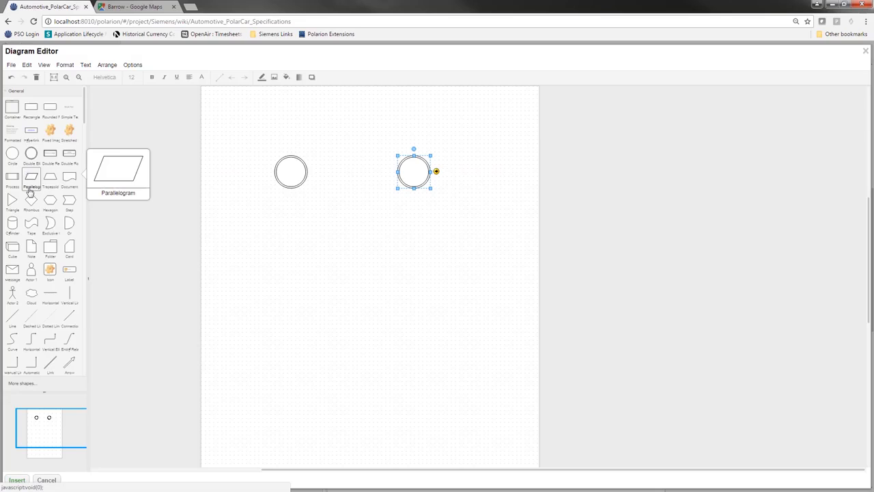
# Connect the two circles with a horizontal arrow connector running from the first circle to the second.
pyautogui.scroll(-5, 31, 226)
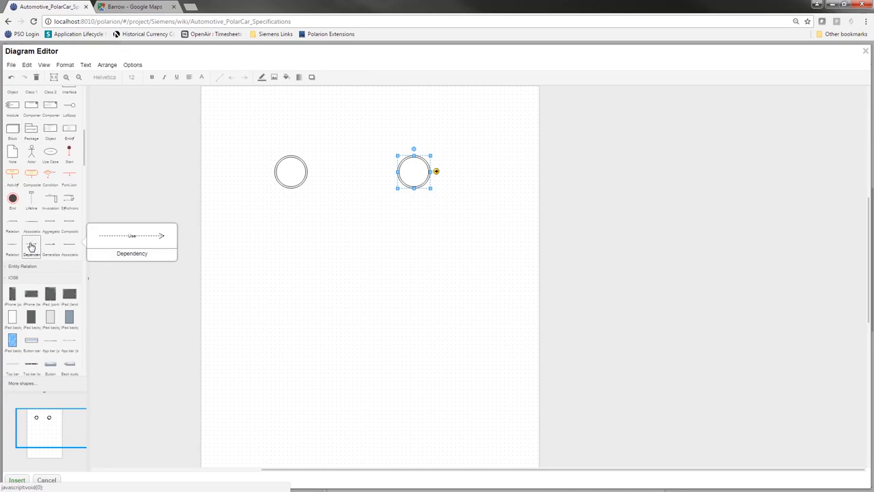
pyautogui.scroll(-3, 36, 262)
pyautogui.scroll(-2, 37, 265)
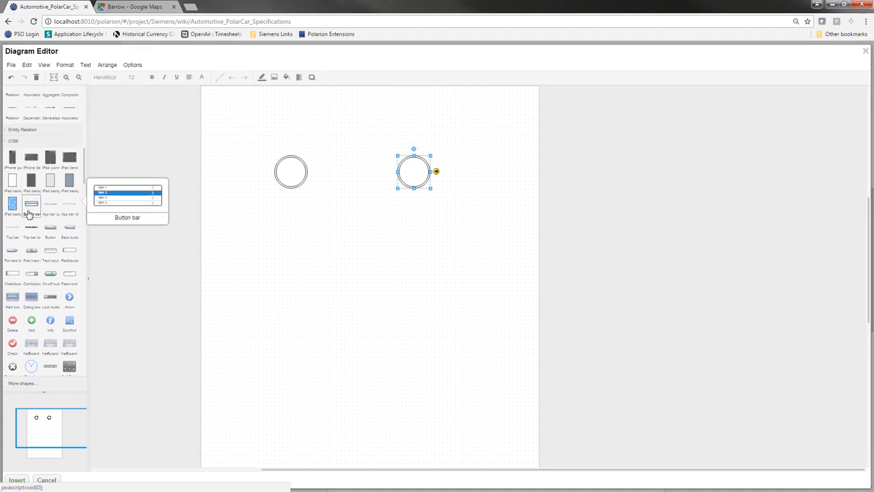
pyautogui.scroll(-6, 27, 214)
pyautogui.scroll(-10, 29, 222)
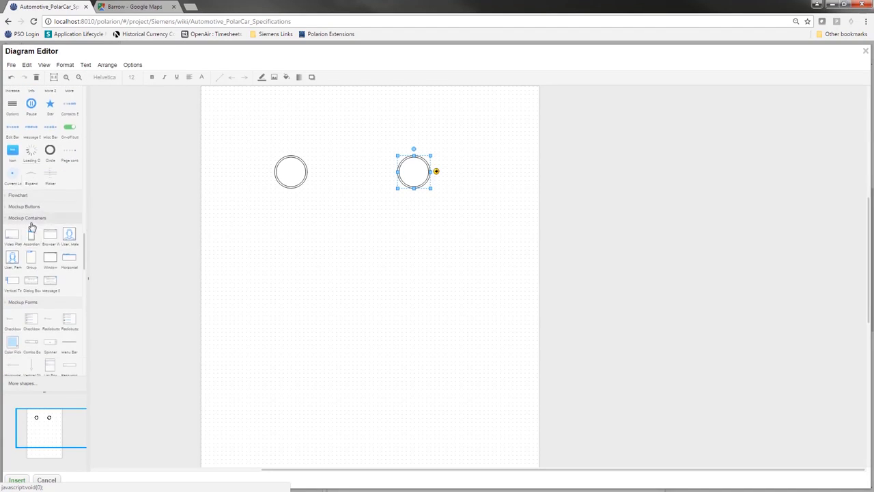
pyautogui.scroll(12, 37, 250)
pyautogui.scroll(10, 38, 251)
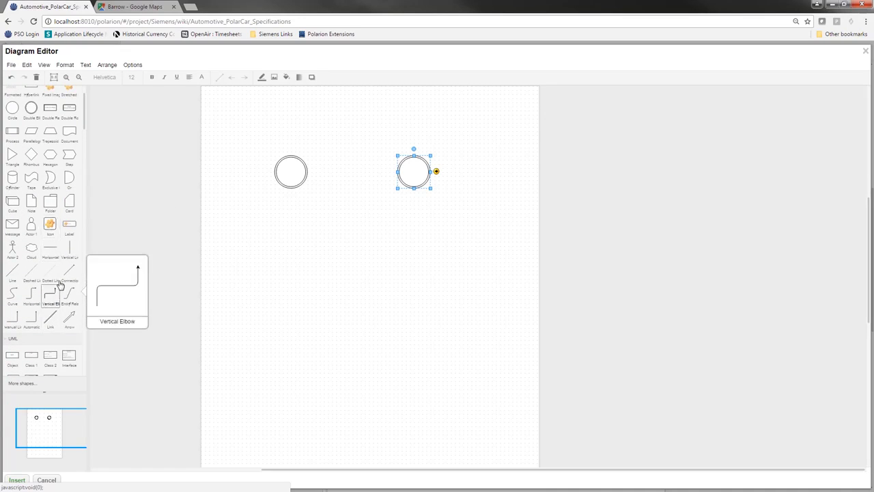
pyautogui.moveTo(68, 276); pyautogui.dragTo(397, 175)
pyautogui.moveTo(306, 202); pyautogui.dragTo(308, 175)
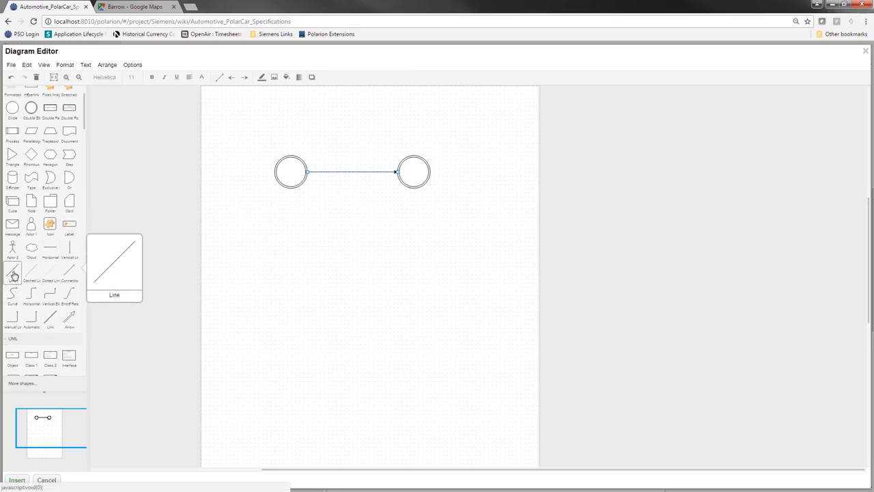
# Add a plain line shape attached to the inner edge of the first circle, where the arrow starts.
pyautogui.moveTo(14, 273); pyautogui.dragTo(304, 174)
pyautogui.click(313, 226)
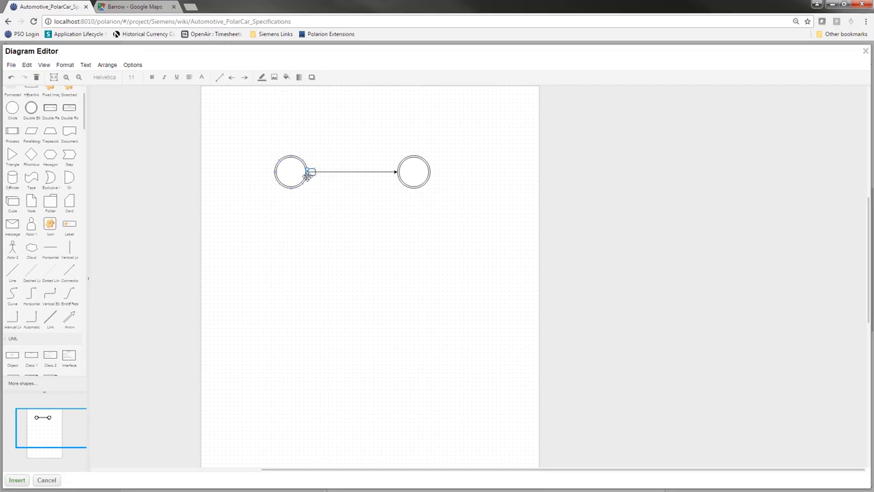
pyautogui.click(276, 204)
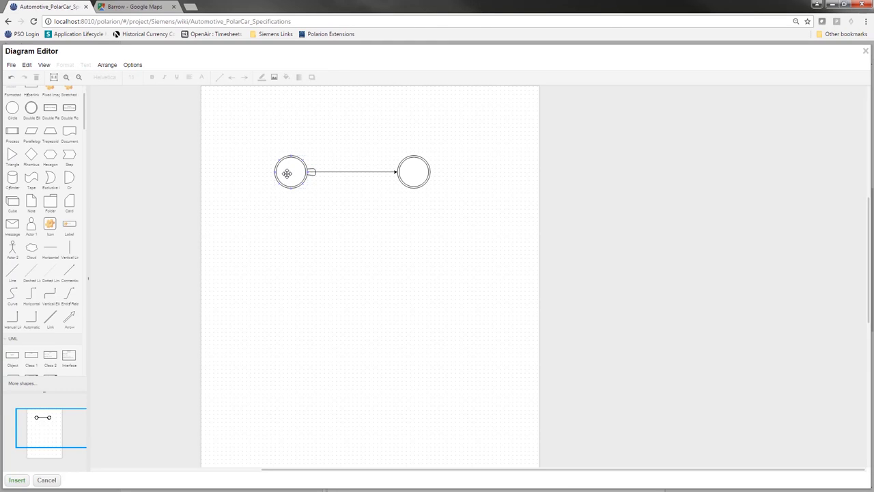
# Label the first circle "Wheel 1" and the second circle "Wheel 2".
pyautogui.click(288, 174)
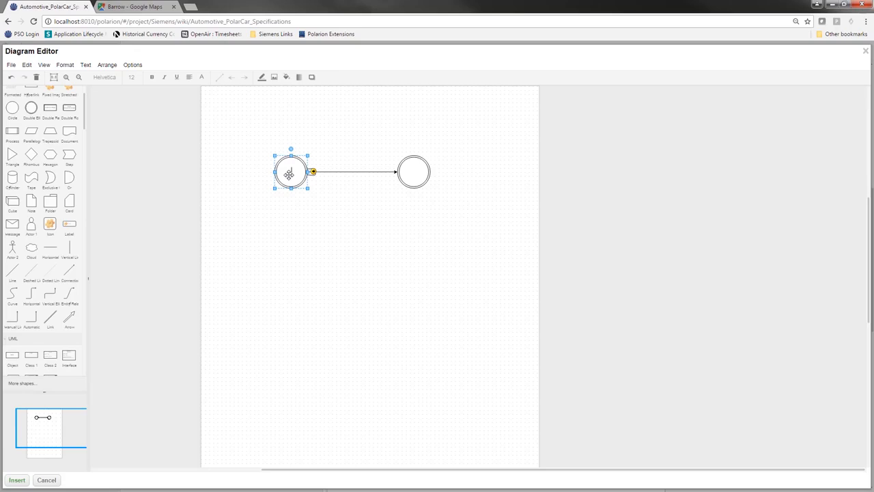
pyautogui.write('Wheel 1')
pyautogui.doubleClick(416, 175)
pyautogui.write('Wheel 2')
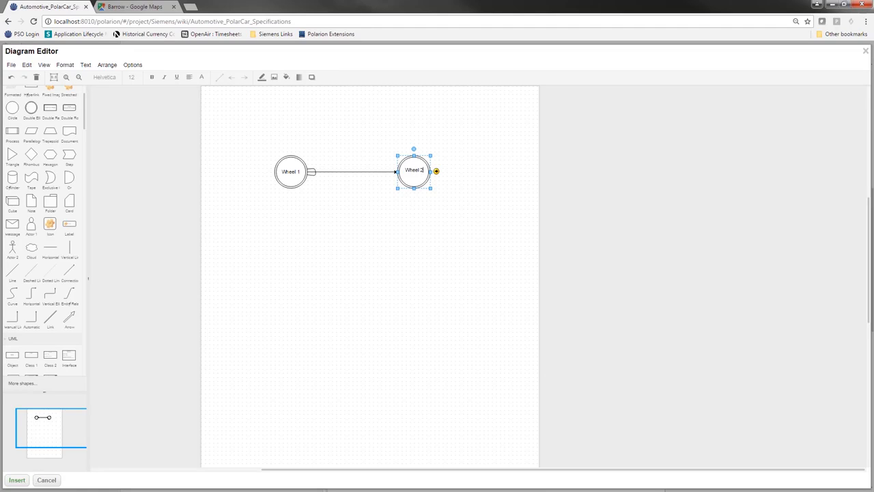
# Insert the finished wheel diagram into the 5 spoke requirement and save the document.
pyautogui.click(13, 483)
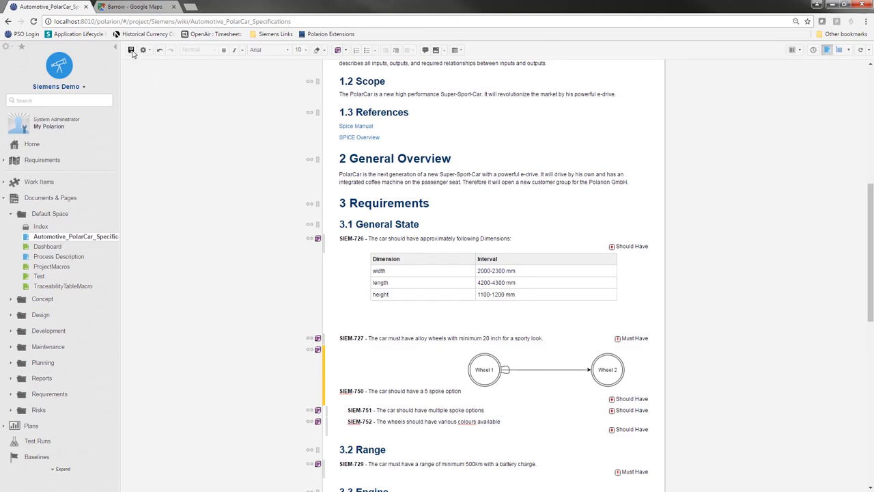
pyautogui.click(131, 50)
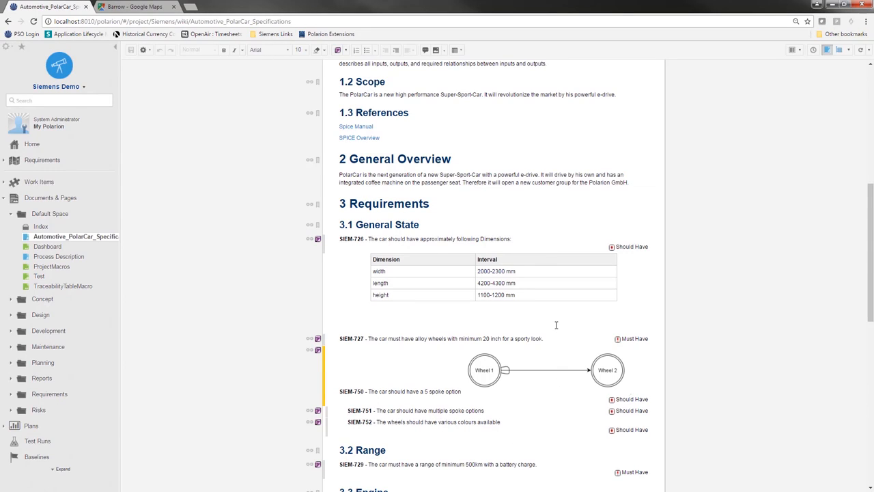
# In the work item presentation settings, add the Due Date and Created fields to the System Requirement type.
pyautogui.click(344, 50)
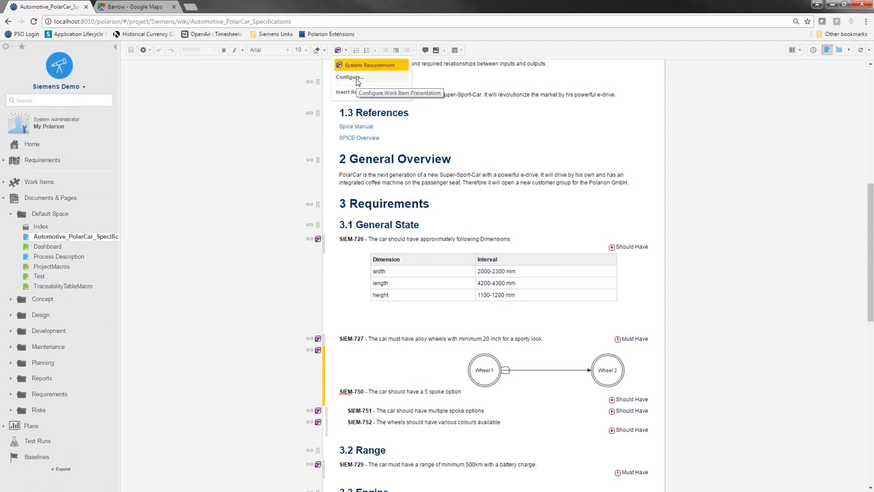
pyautogui.click(351, 77)
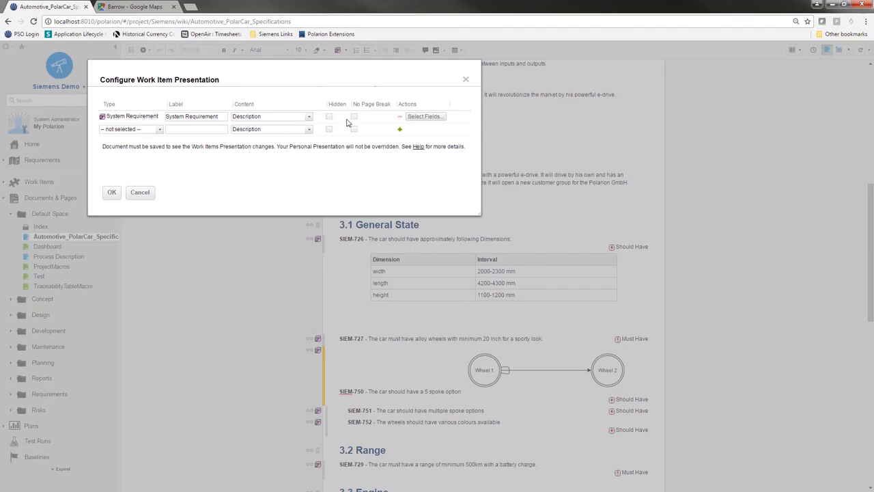
pyautogui.click(416, 117)
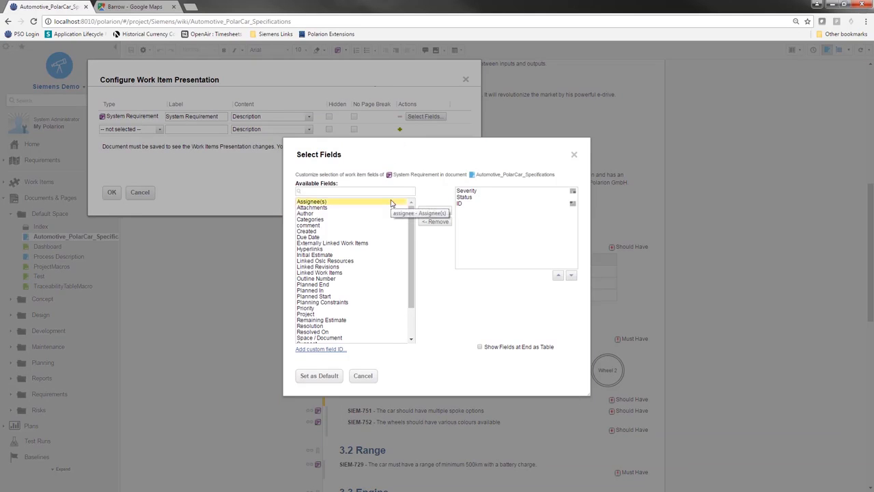
pyautogui.click(339, 237)
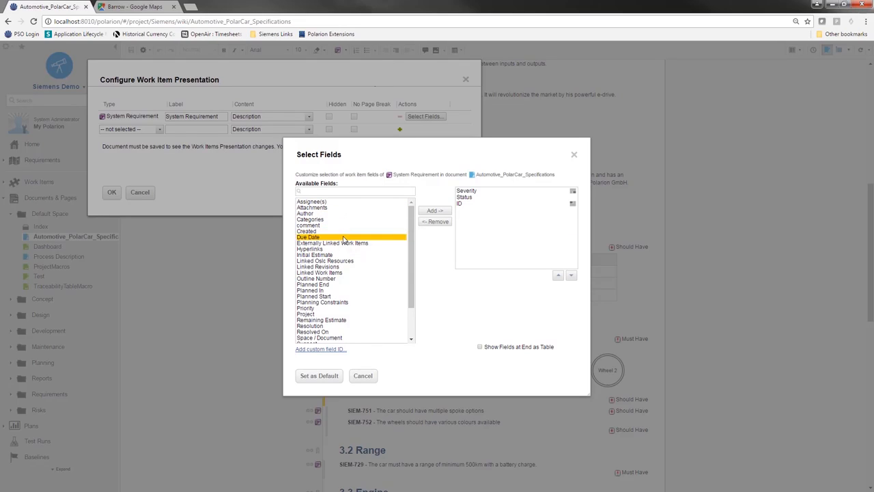
pyautogui.click(436, 213)
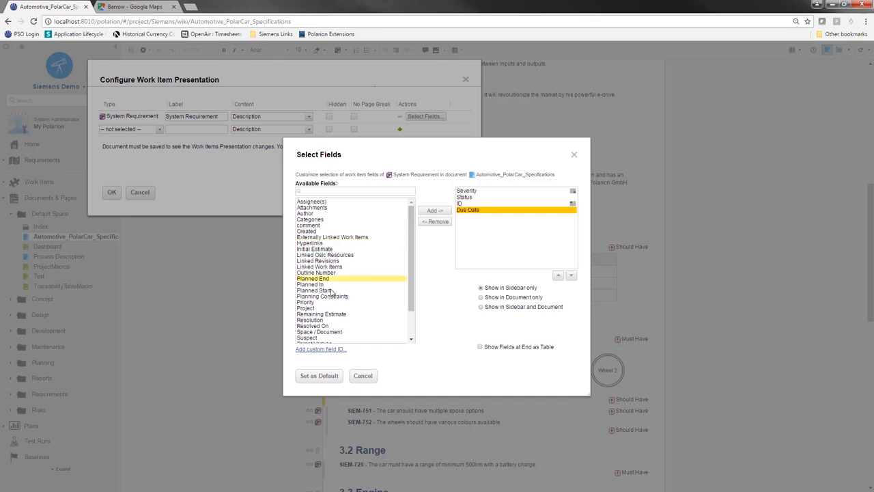
pyautogui.scroll(-1, 331, 294)
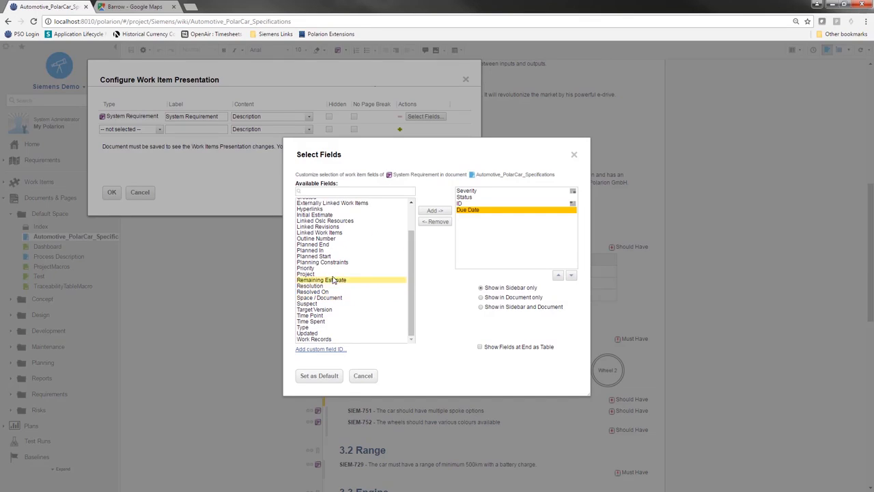
pyautogui.scroll(1, 327, 290)
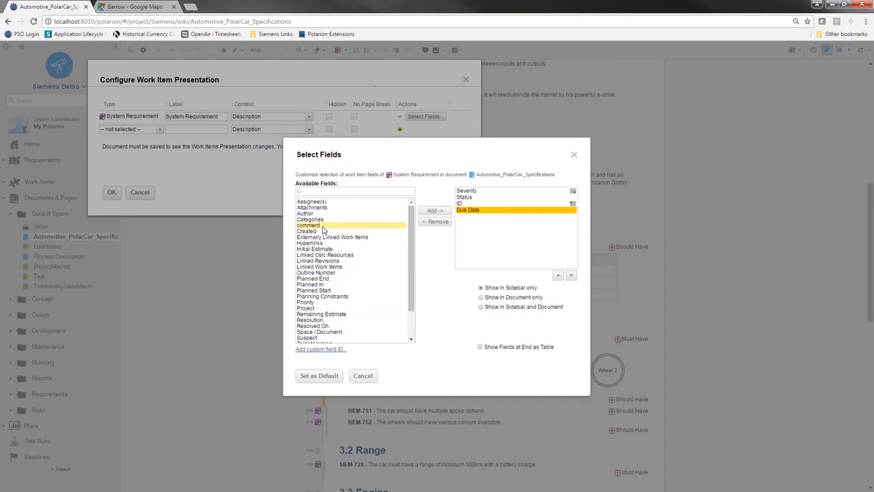
pyautogui.click(319, 231)
pyautogui.click(434, 211)
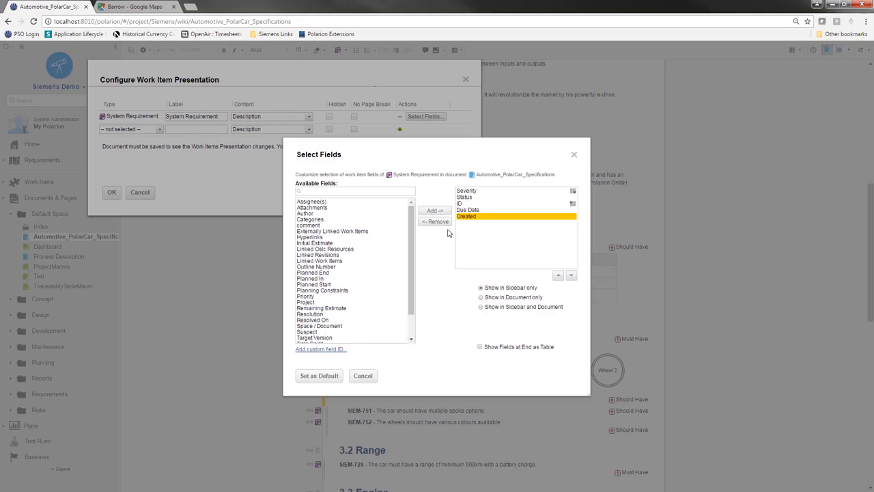
# Set the Created field to show in document only, make the field selection the default, and apply the presentation configuration.
pyautogui.click(483, 211)
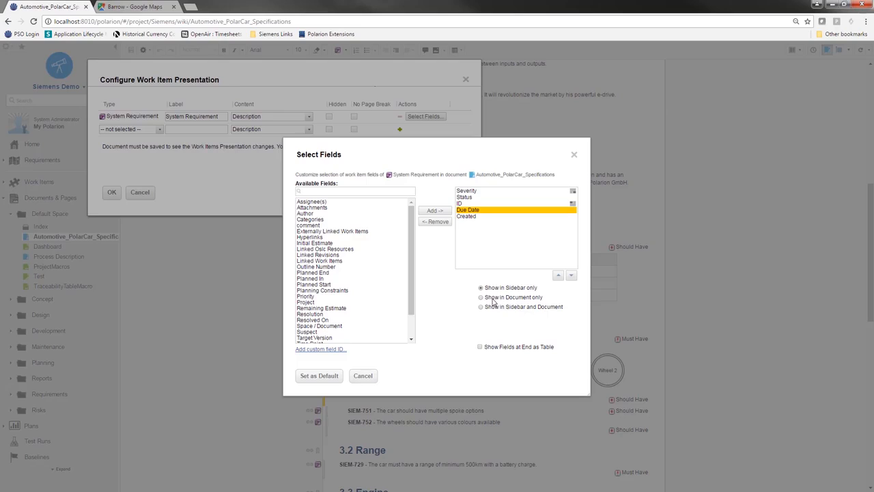
pyautogui.click(466, 228)
pyautogui.click(481, 298)
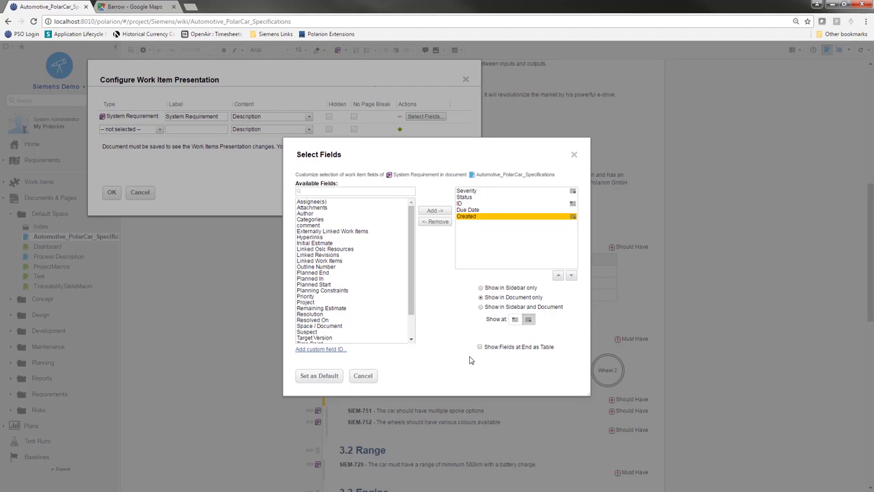
pyautogui.click(321, 375)
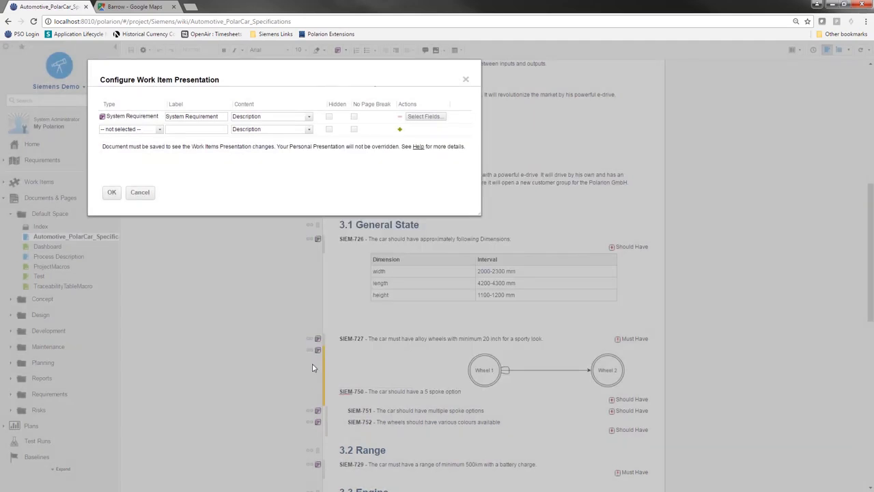
pyautogui.click(117, 195)
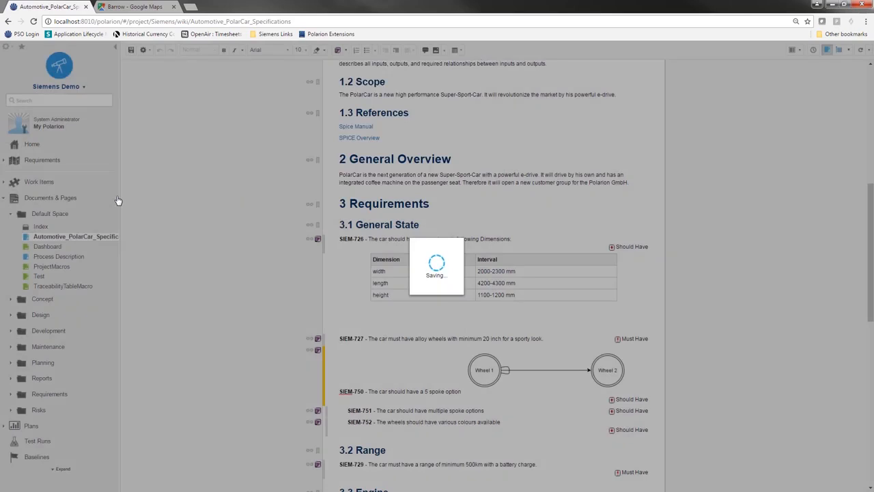